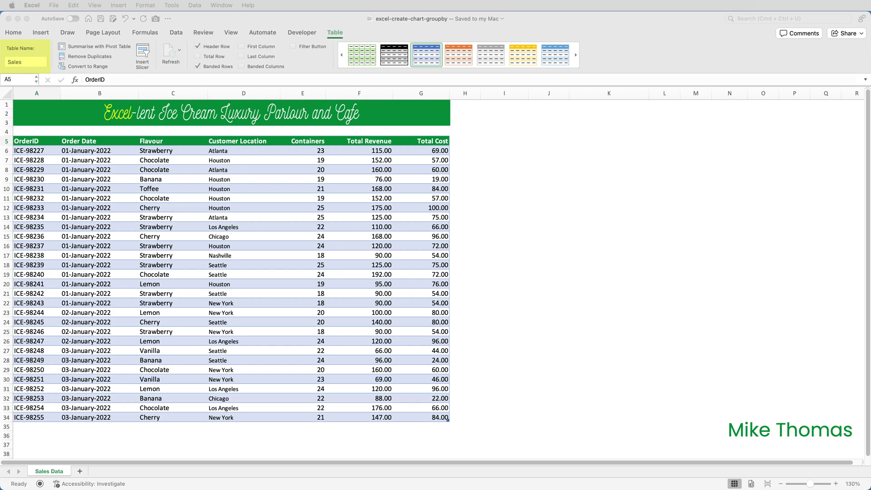
# - Start =GROUPBY( in I5 with Sales[Customer Location] as the grouping field
pyautogui.click(504, 141)
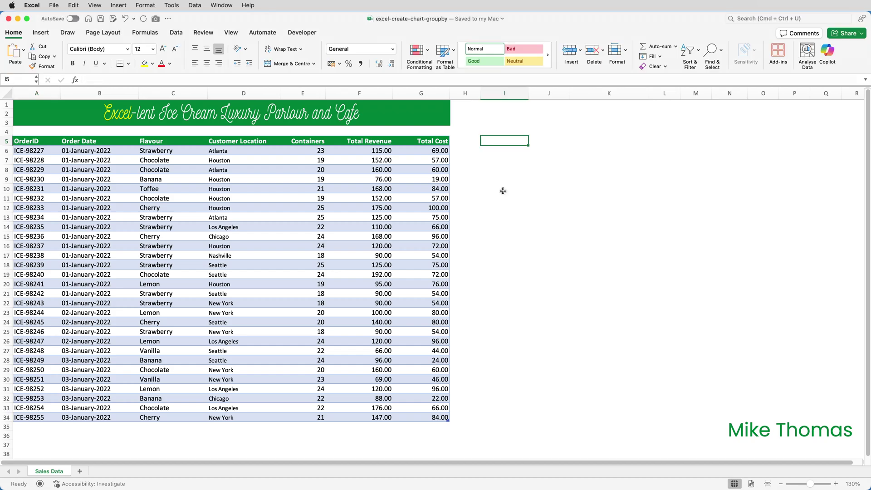
pyautogui.write('=GROUPBY(')
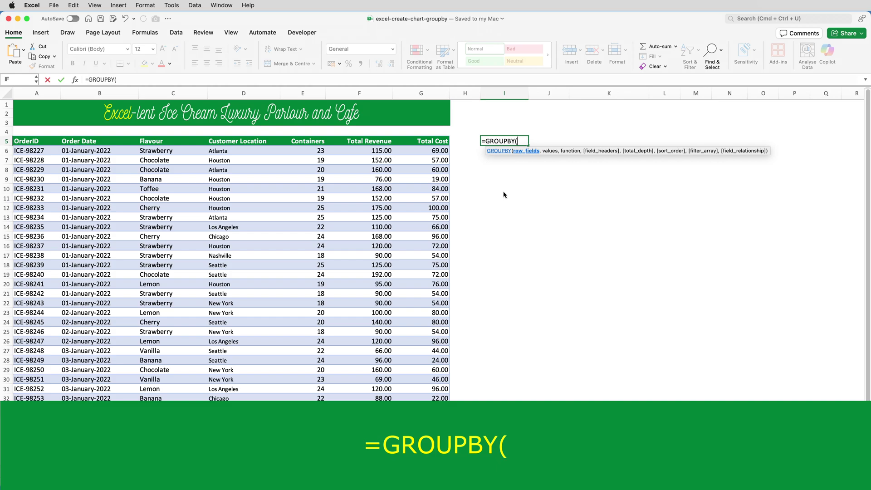
pyautogui.write('Sales')
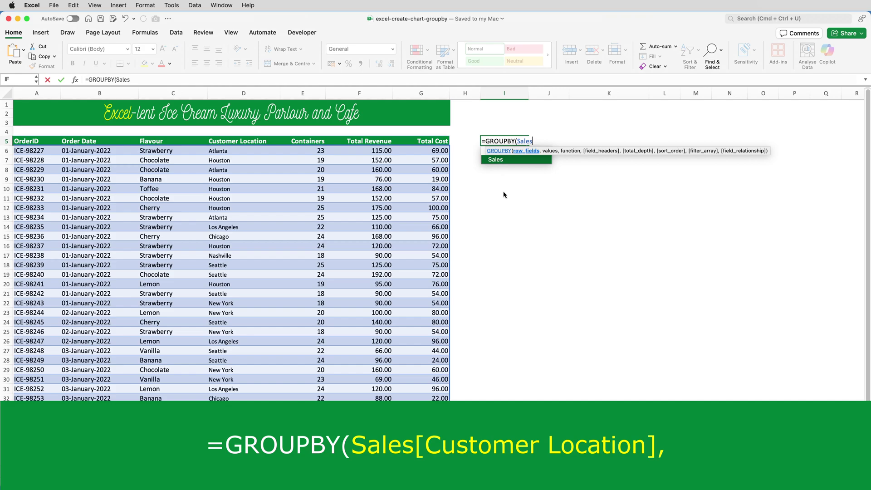
pyautogui.write('[')
pyautogui.click(505, 195)
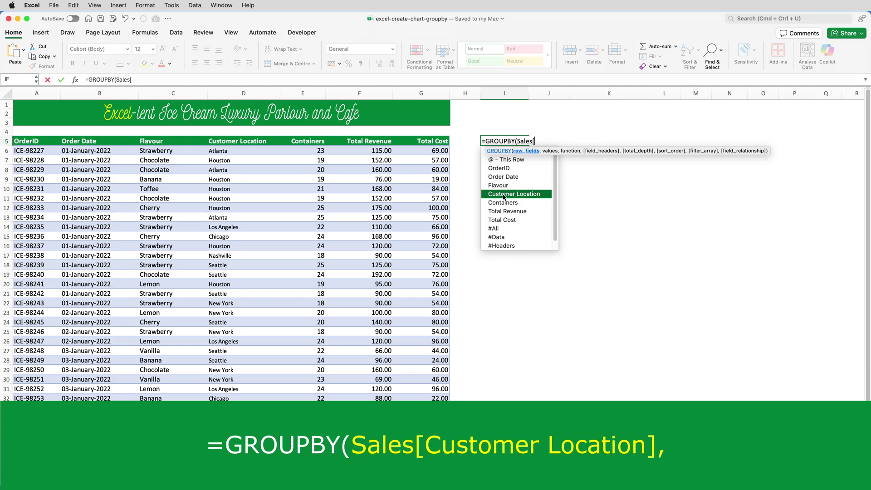
pyautogui.doubleClick(504, 194)
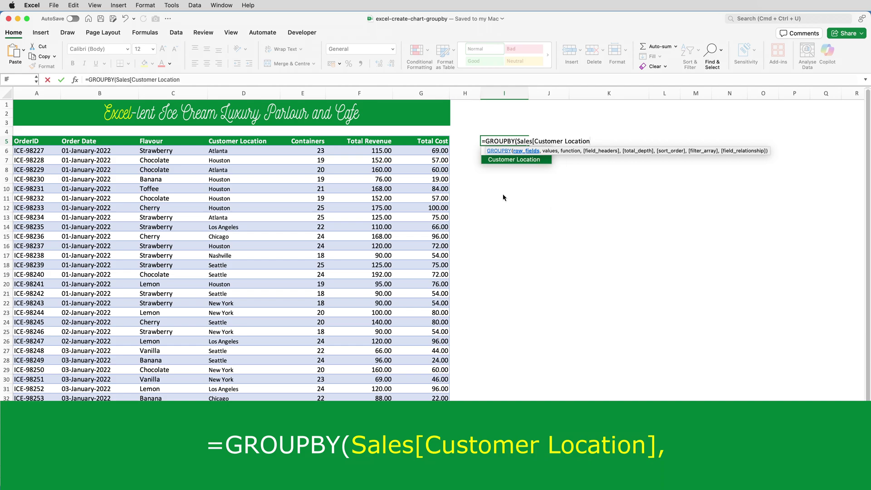
pyautogui.write(']')
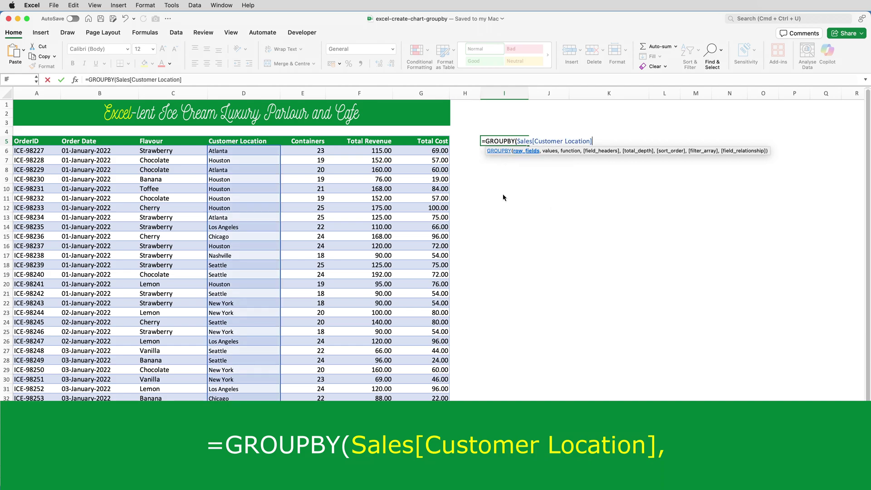
pyautogui.write(',')
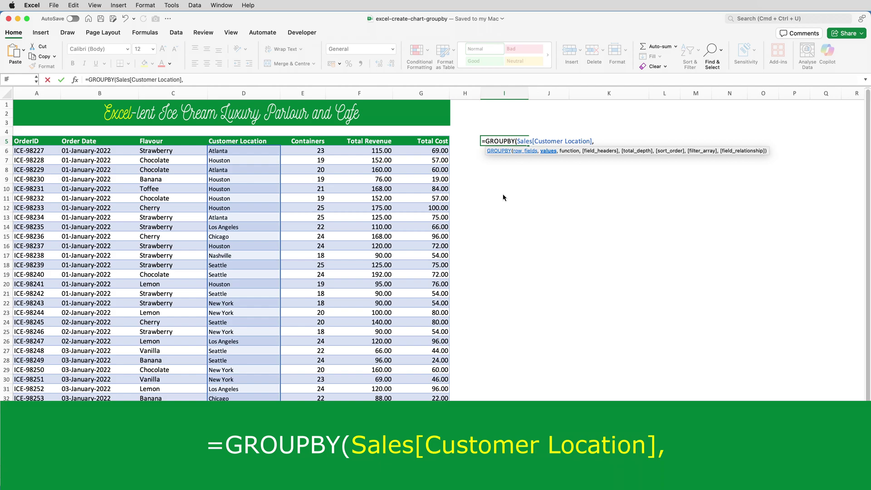
# - Add Sales[Total Revenue]:Sales[Total Cost] as the formula's values argument
pyautogui.write('Sales')
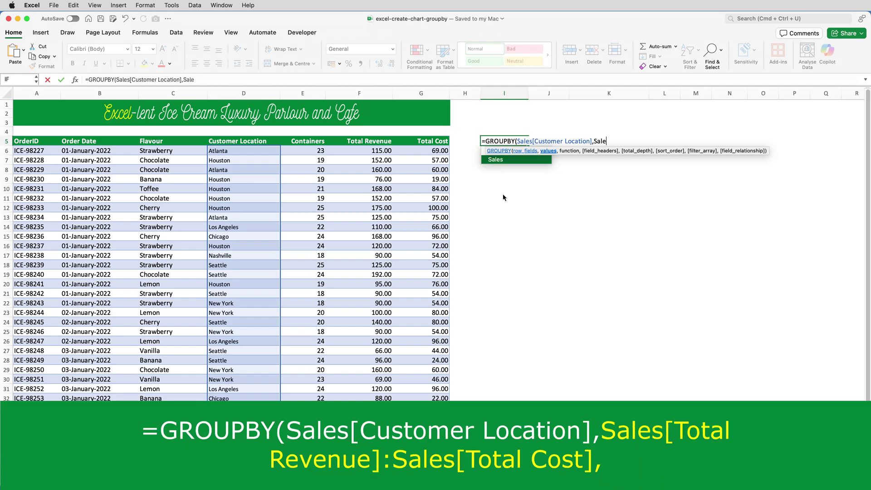
pyautogui.write('[')
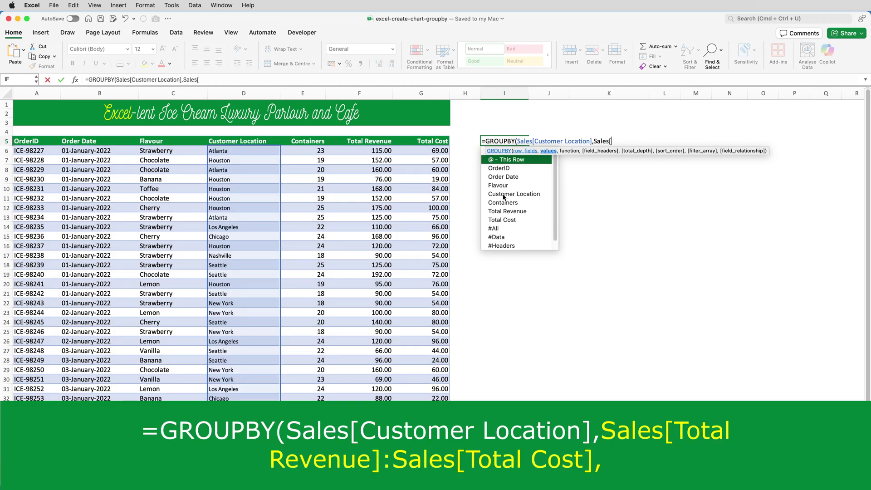
pyautogui.doubleClick(507, 211)
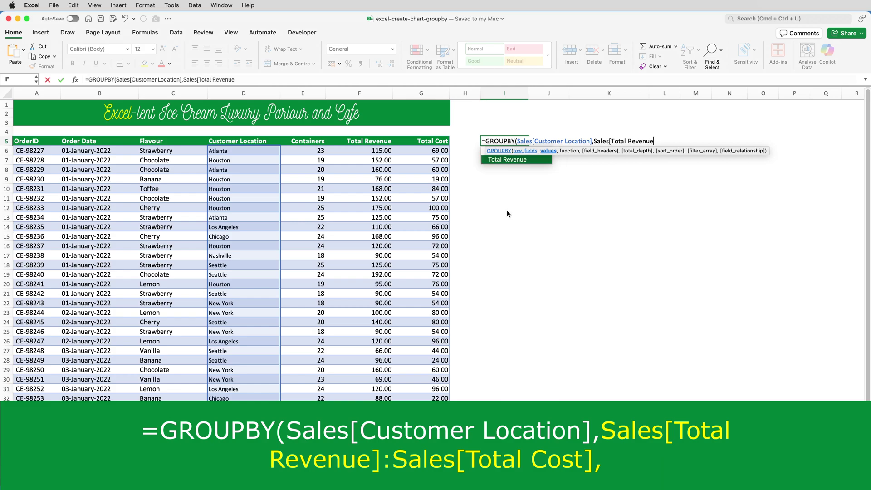
pyautogui.write(']')
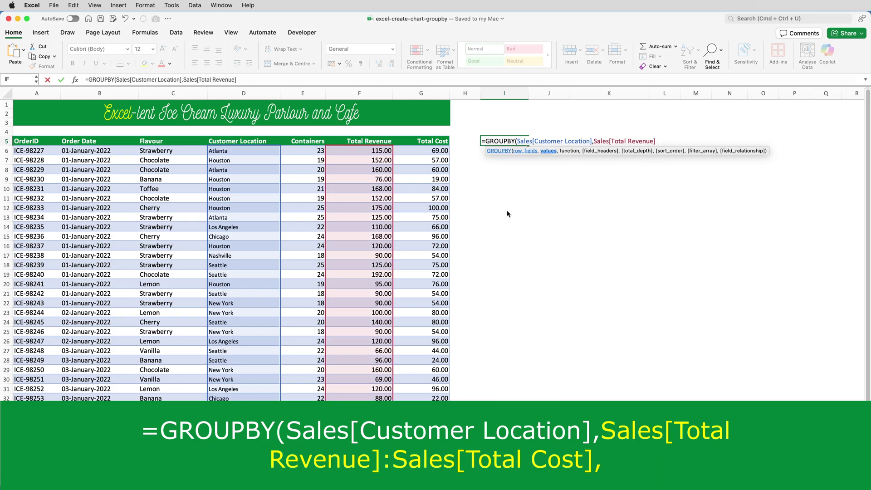
pyautogui.write(':Sal')
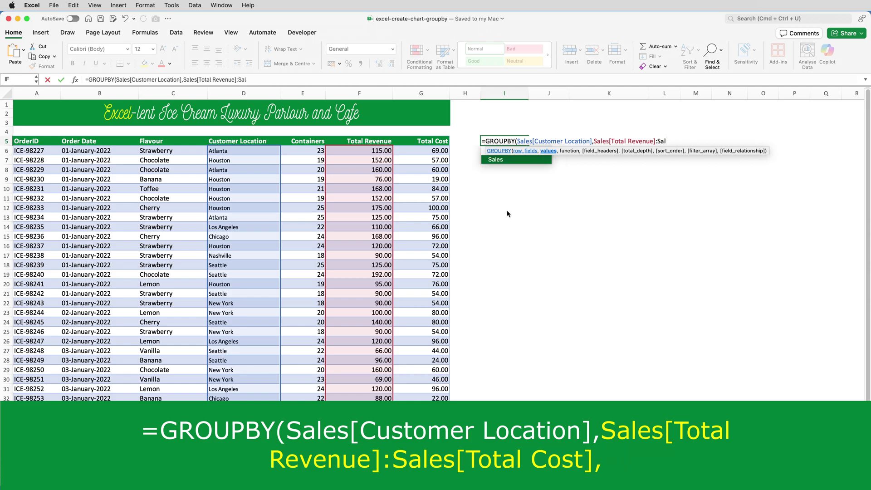
pyautogui.write('es[')
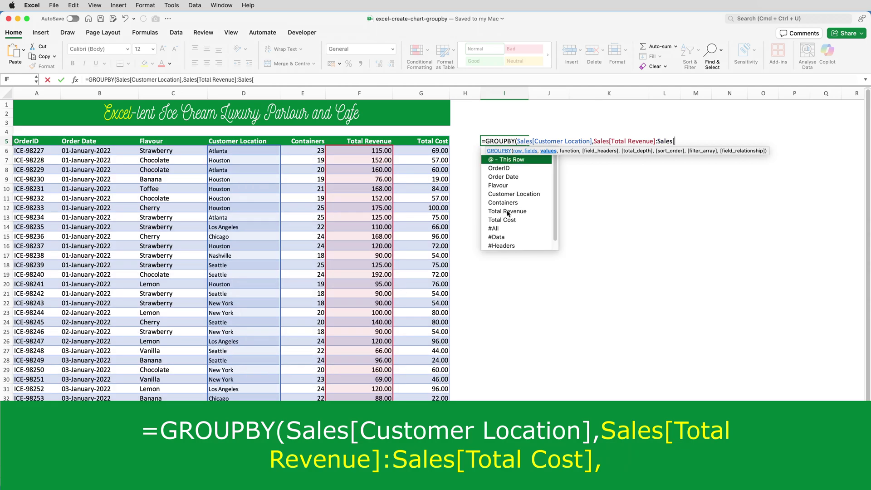
pyautogui.doubleClick(504, 220)
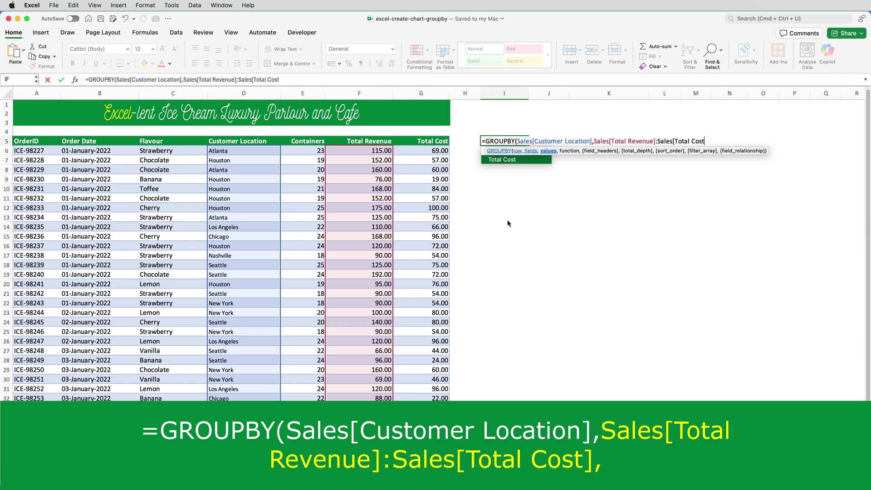
pyautogui.write(']')
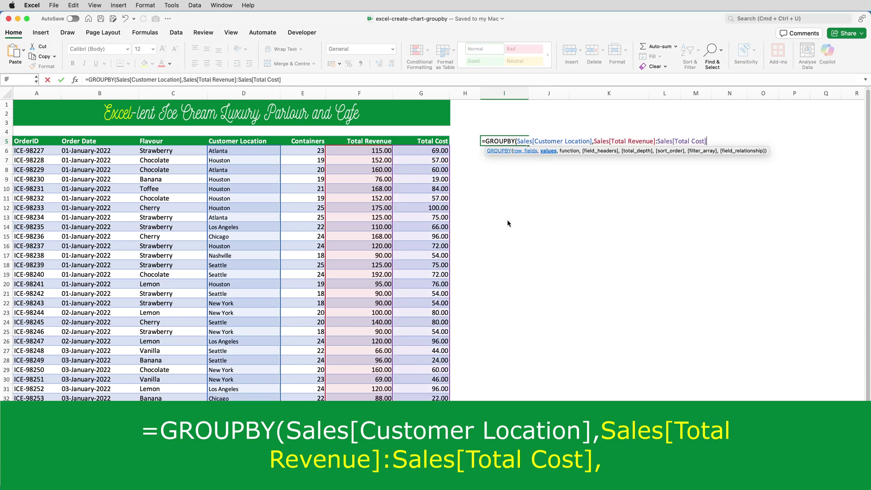
pyautogui.write(',')
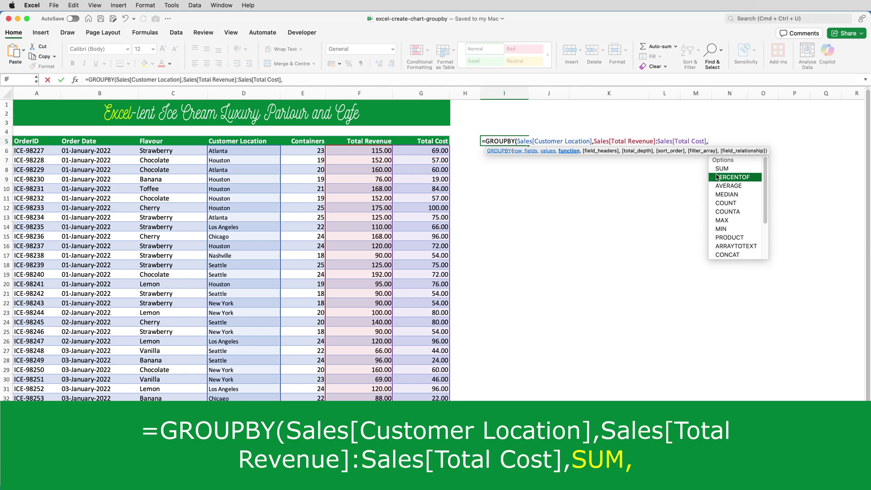
# - Set SUM as the aggregation function and 3 (Yes and show) for field headers
pyautogui.press('Up')
pyautogui.press('Tab')
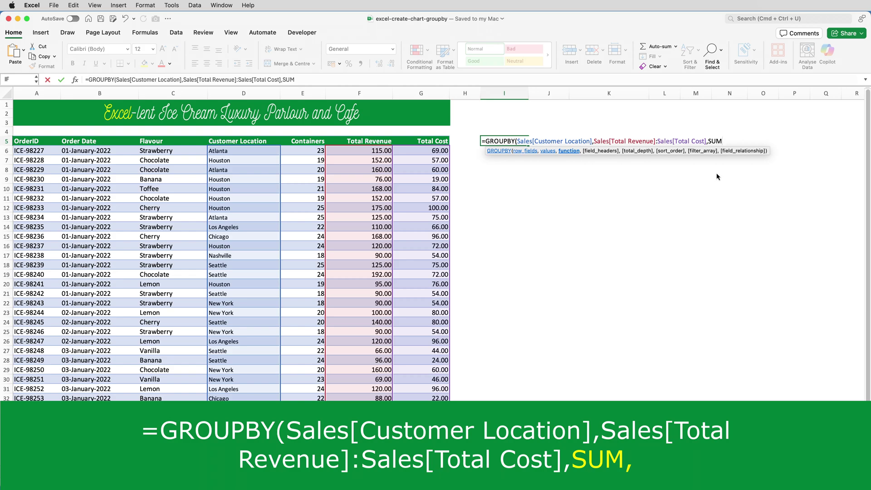
pyautogui.write(',')
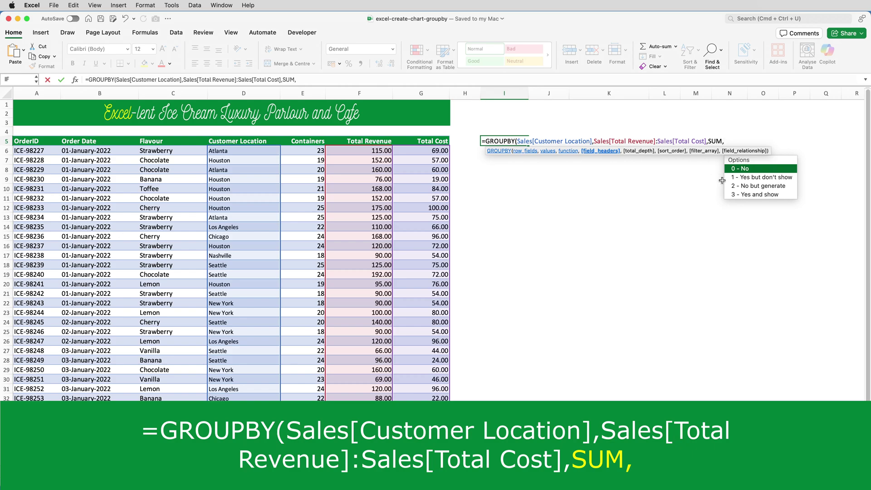
pyautogui.click(737, 195)
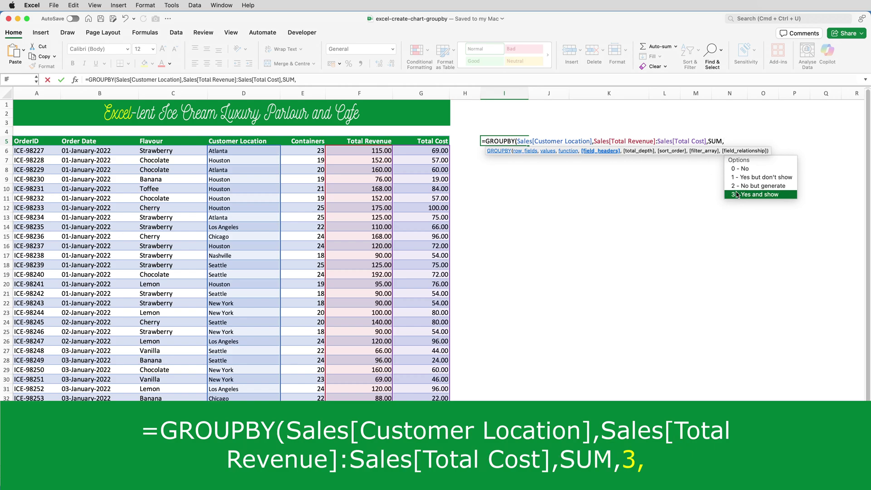
pyautogui.doubleClick(736, 195)
pyautogui.write(',')
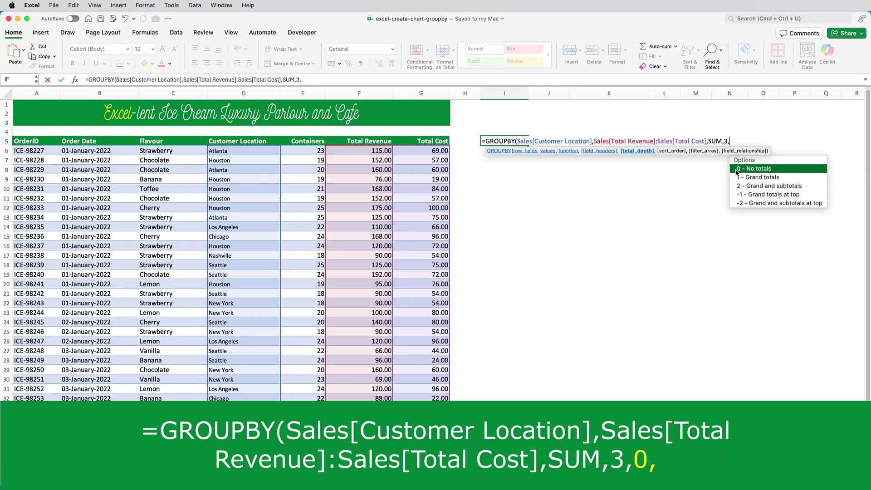
# - Finish the formula with 0 for no totals and -2 to sort by revenue descending, then enter it
pyautogui.doubleClick(736, 170)
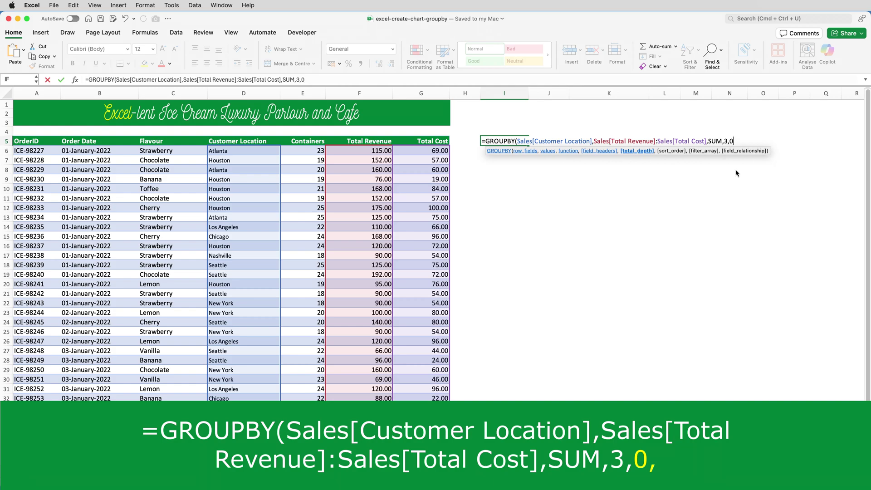
pyautogui.write(',')
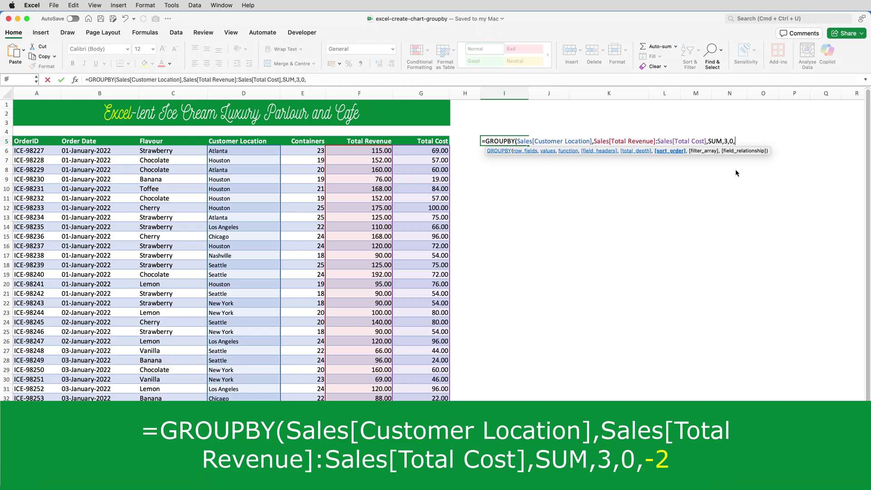
pyautogui.write('-2')
pyautogui.write(')')
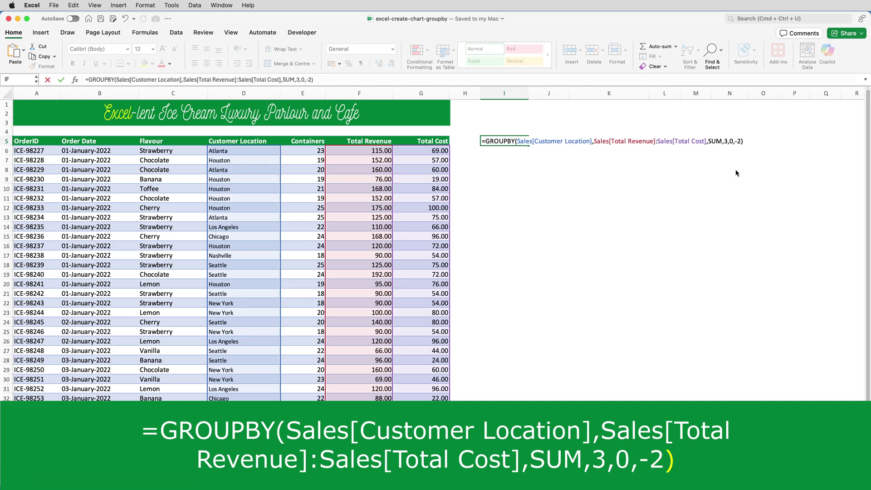
pyautogui.press('Return')
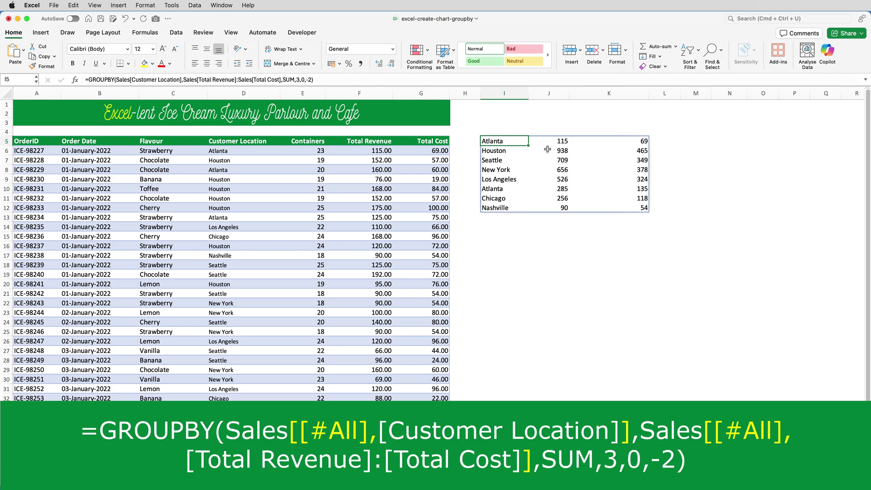
# - In I5's formula, change the grouping reference to Sales[[#All],[Customer Location]]
pyautogui.doubleClick(502, 142)
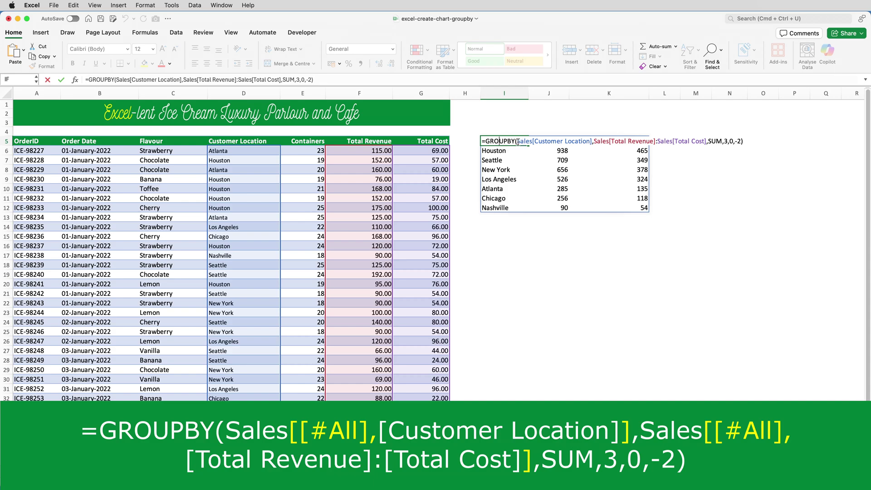
pyautogui.moveTo(518, 142); pyautogui.dragTo(594, 142)
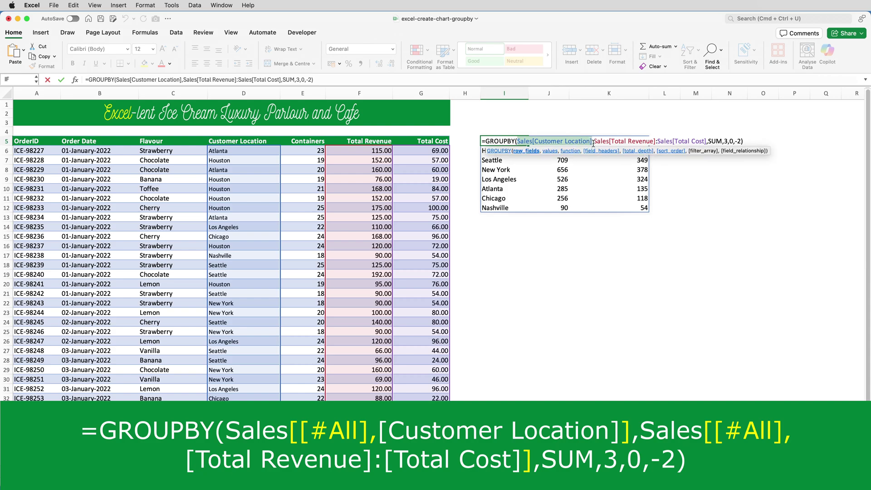
pyautogui.click(262, 138)
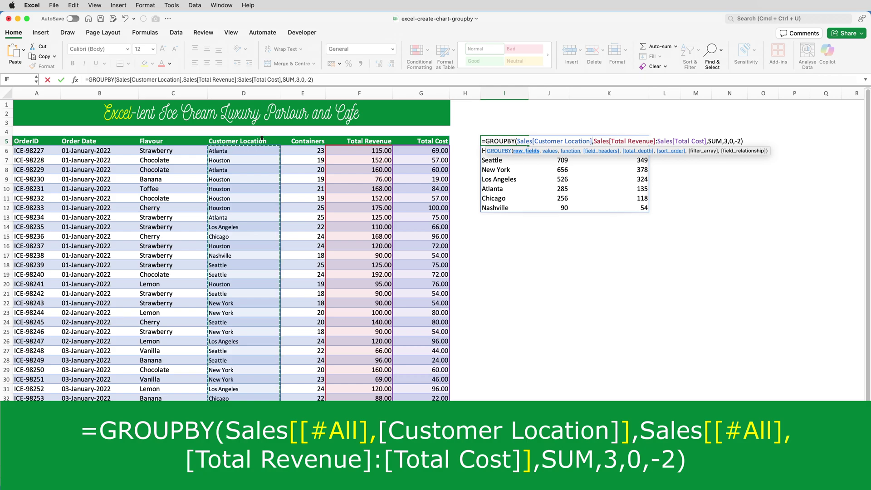
pyautogui.click(262, 138)
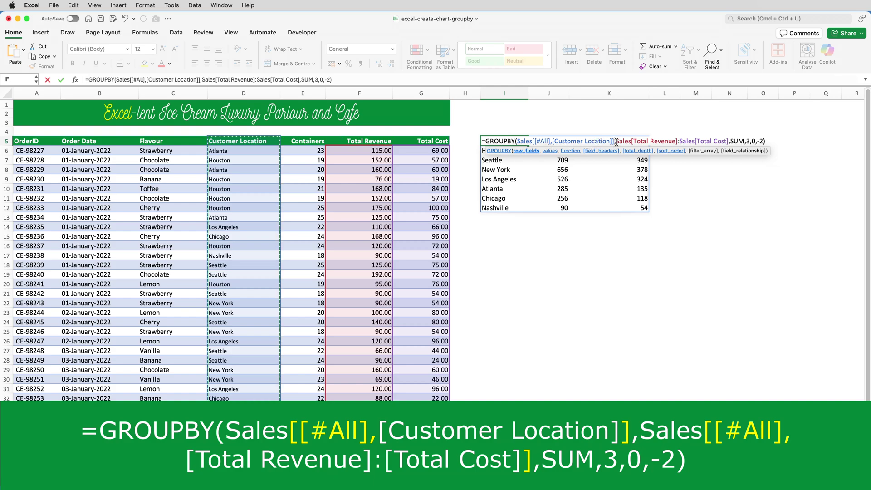
# - Change the values reference to Sales[[#All],[Total Revenue]:[Total Cost]]
pyautogui.moveTo(616, 142); pyautogui.dragTo(729, 144)
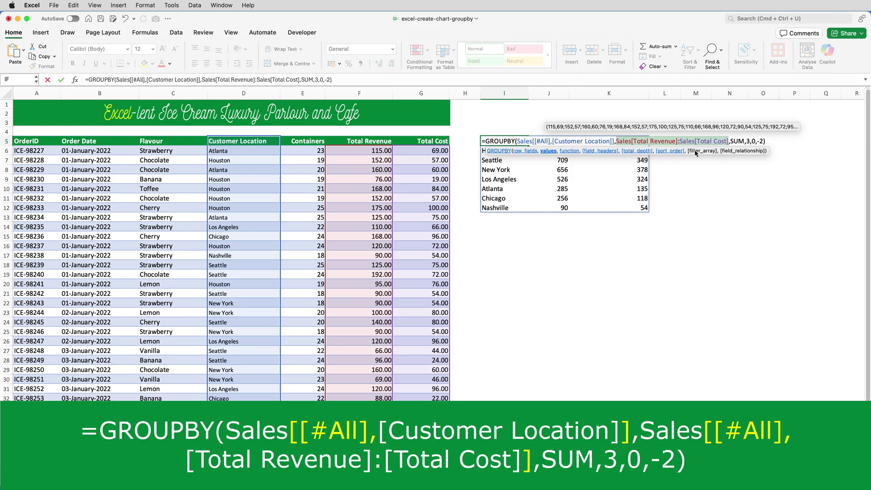
pyautogui.click(378, 138)
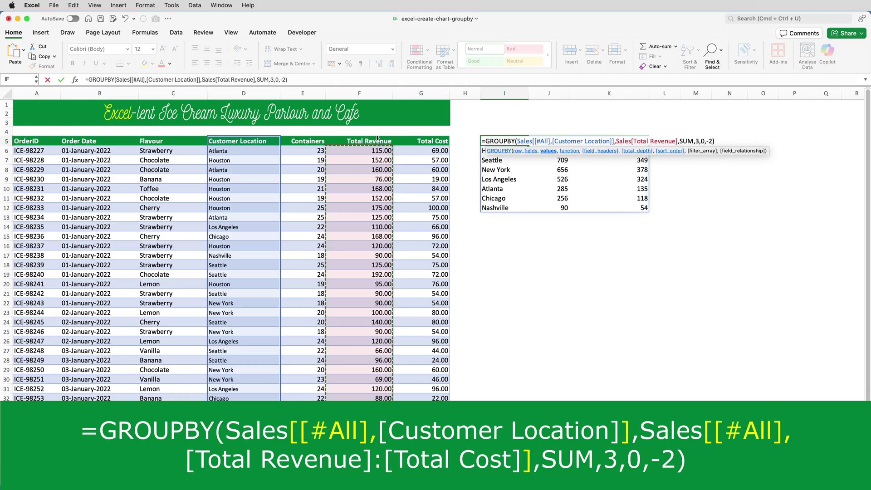
pyautogui.click(377, 138)
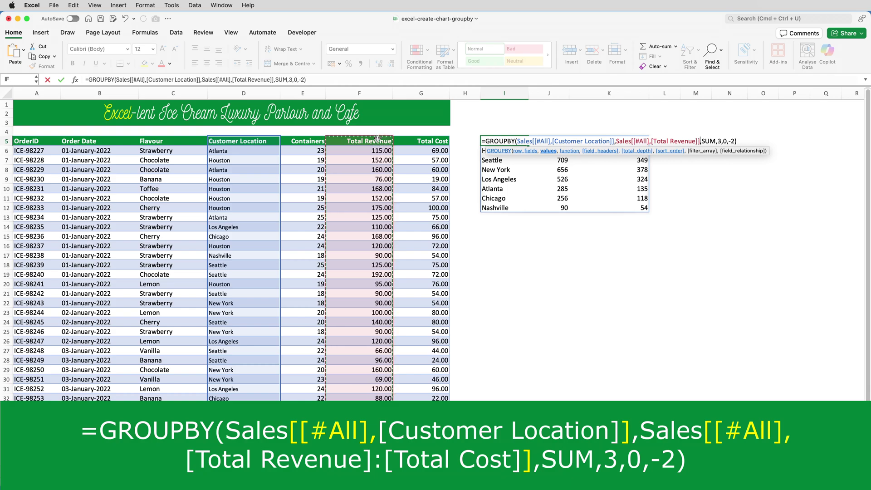
pyautogui.keyDown('shift'); pyautogui.click(394, 138); pyautogui.keyUp('shift')
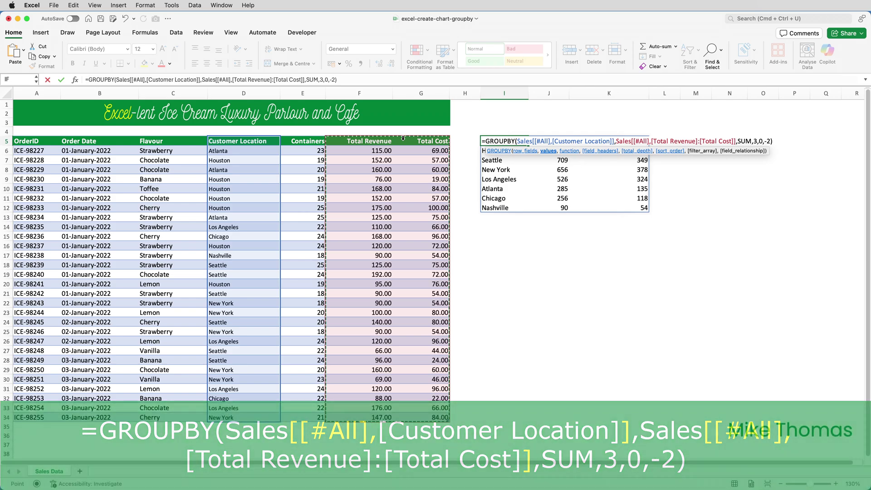
# - Enter the revised GROUPBY and widen columns I and J to fit Customer Location and Total Revenue
pyautogui.press('Return')
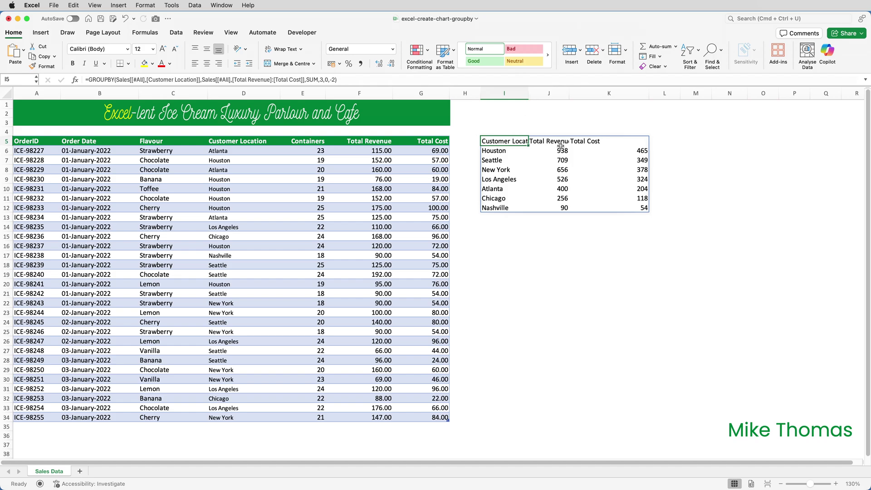
pyautogui.moveTo(529, 93); pyautogui.dragTo(593, 93)
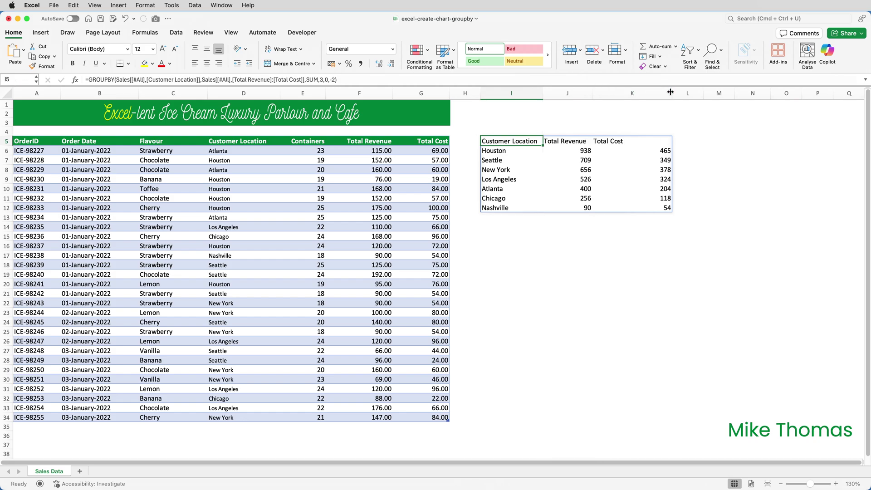
pyautogui.moveTo(673, 93); pyautogui.dragTo(677, 93)
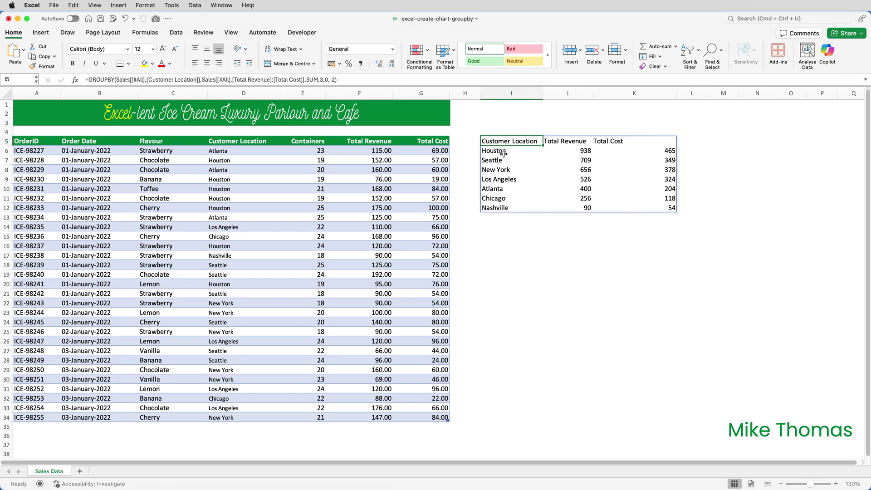
# - Insert a 2D clustered column chart from I6:J12 and place it below the summary table
pyautogui.moveTo(502, 153); pyautogui.dragTo(567, 207)
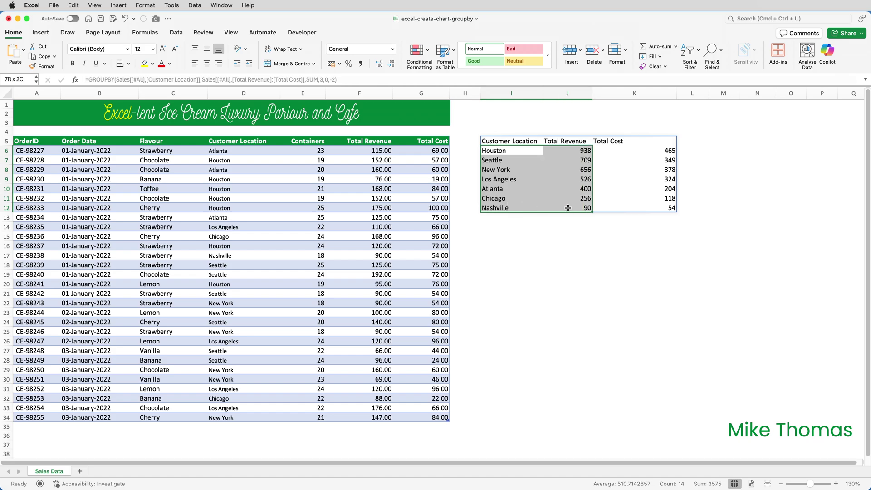
pyautogui.click(41, 33)
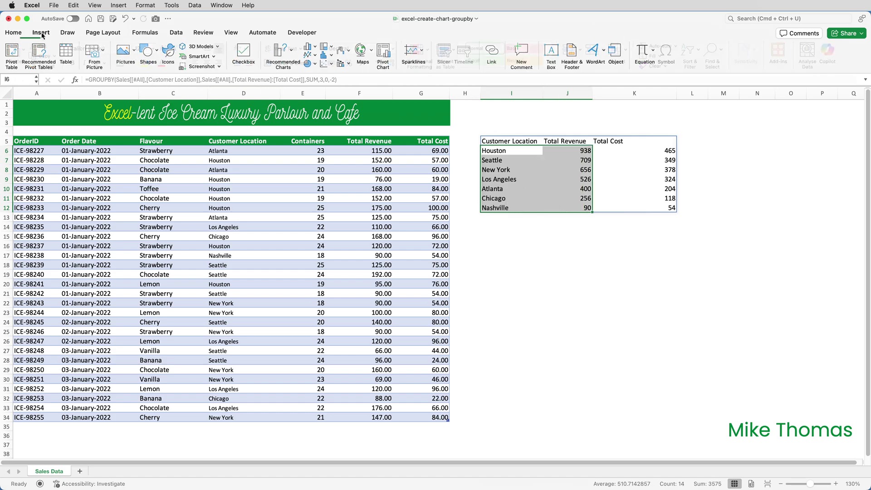
pyautogui.click(305, 48)
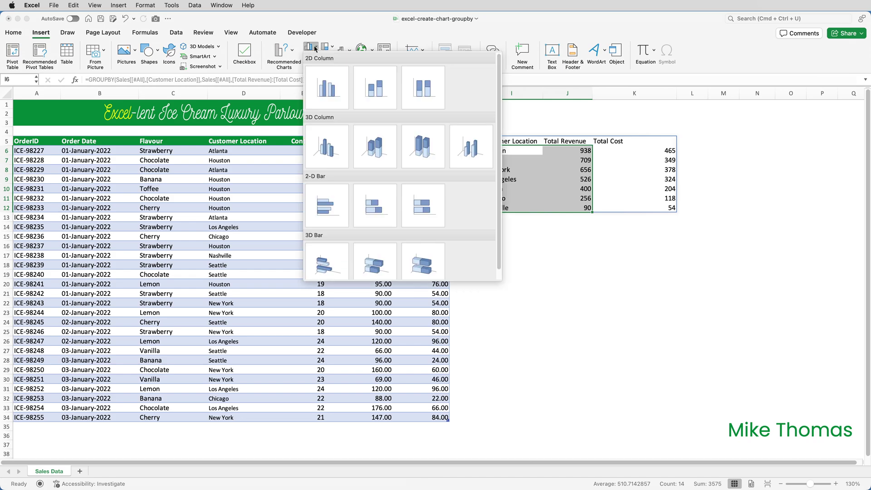
pyautogui.click(327, 83)
pyautogui.moveTo(473, 218); pyautogui.dragTo(621, 248)
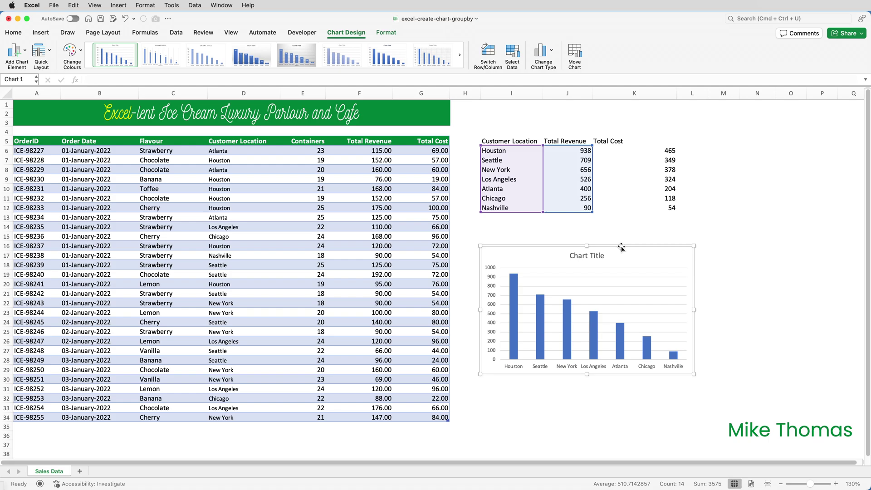